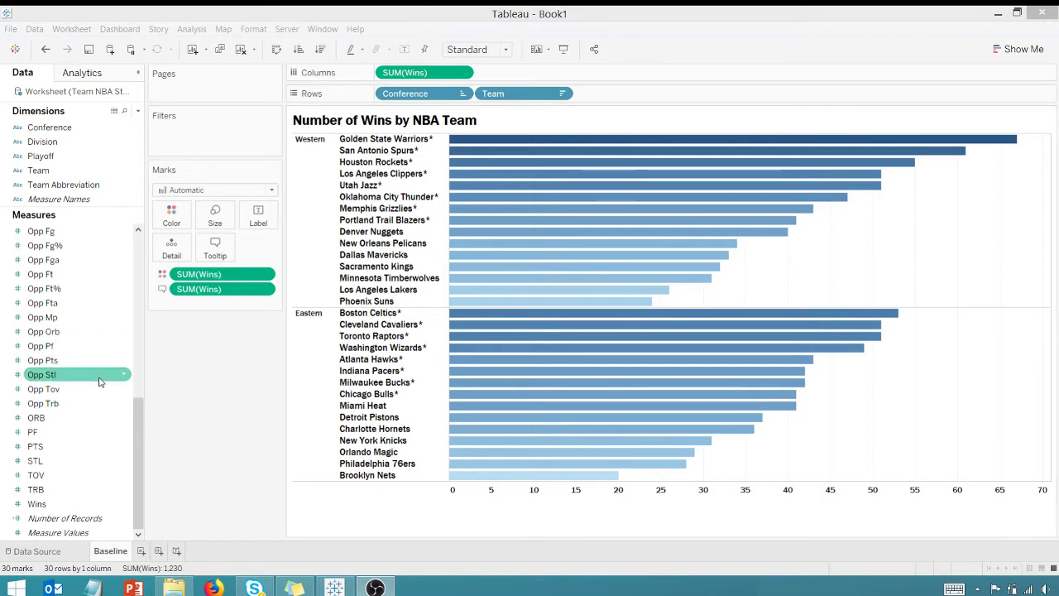
pyautogui.moveTo(47, 509); pyautogui.dragTo(254, 222)
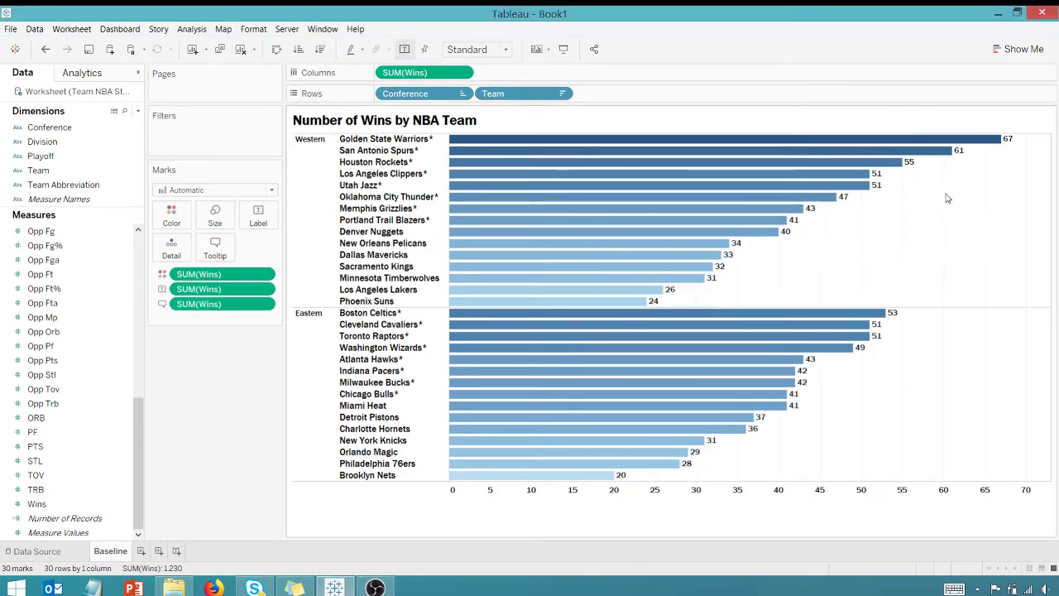
pyautogui.moveTo(1013, 143)
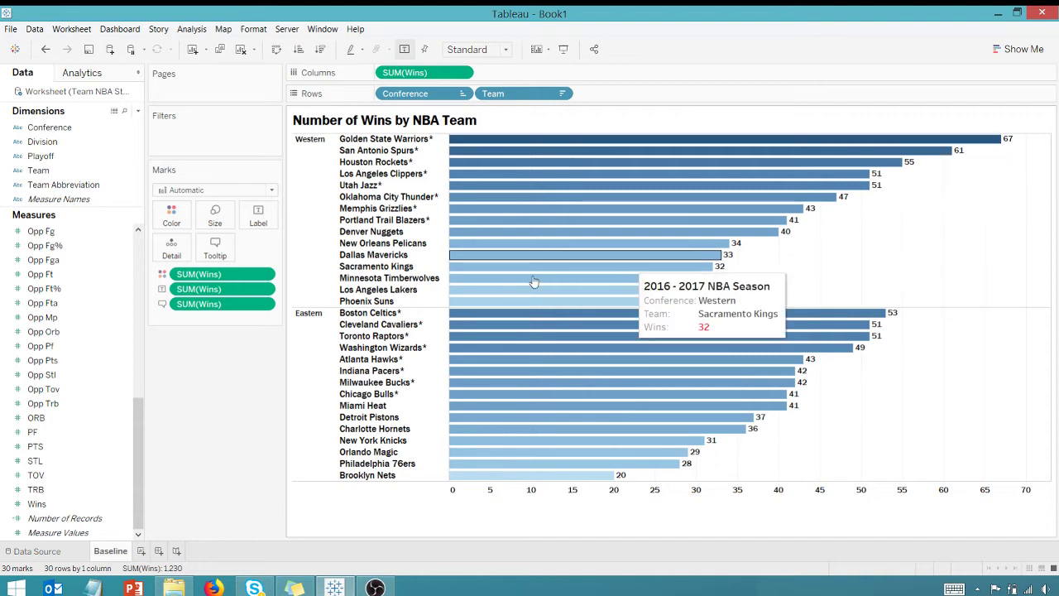
pyautogui.click(257, 216)
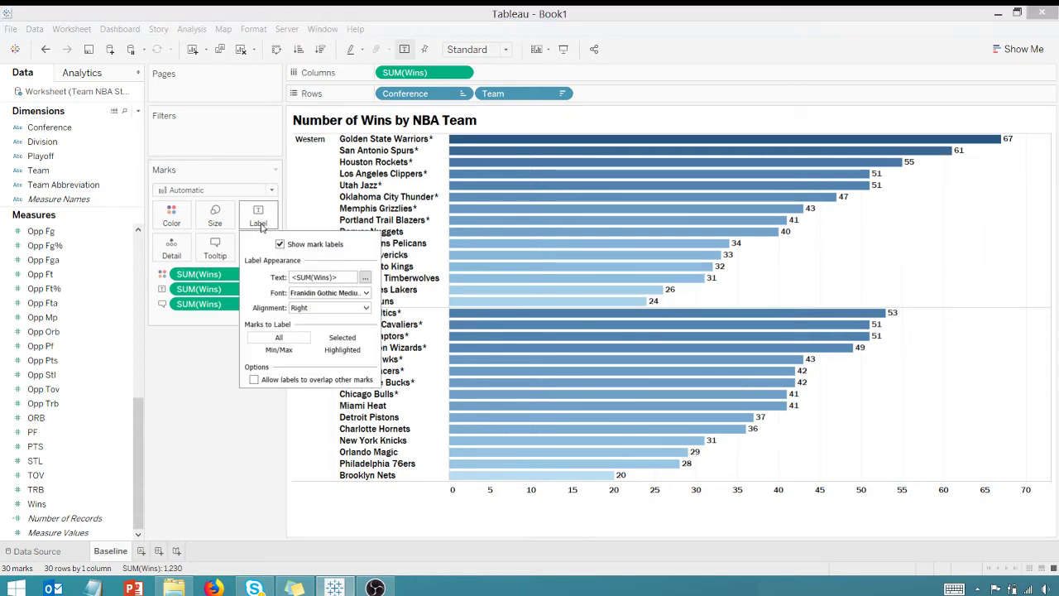
pyautogui.click(364, 308)
pyautogui.click(322, 356)
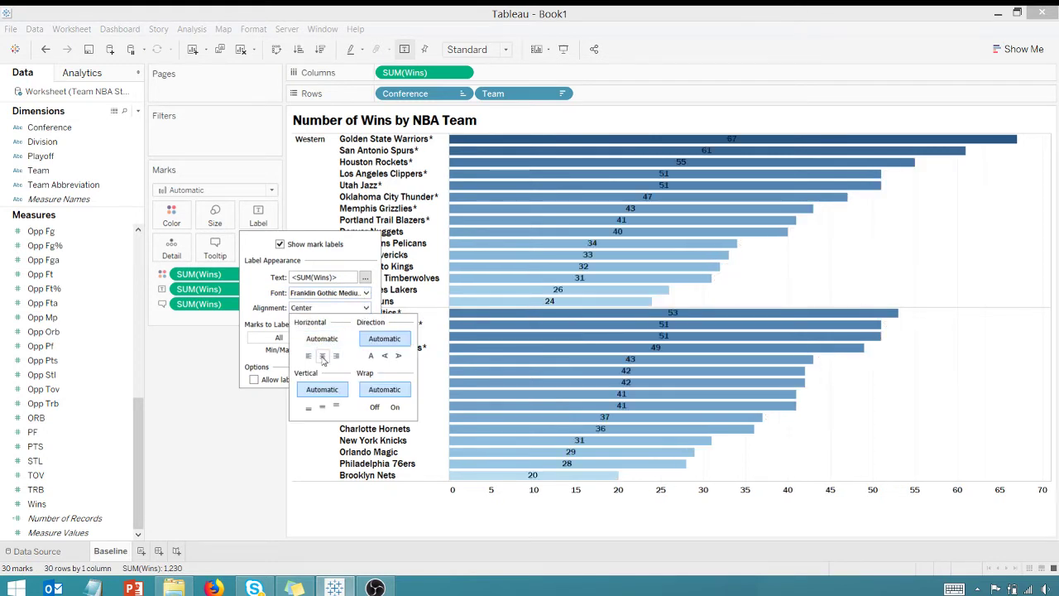
pyautogui.click(307, 356)
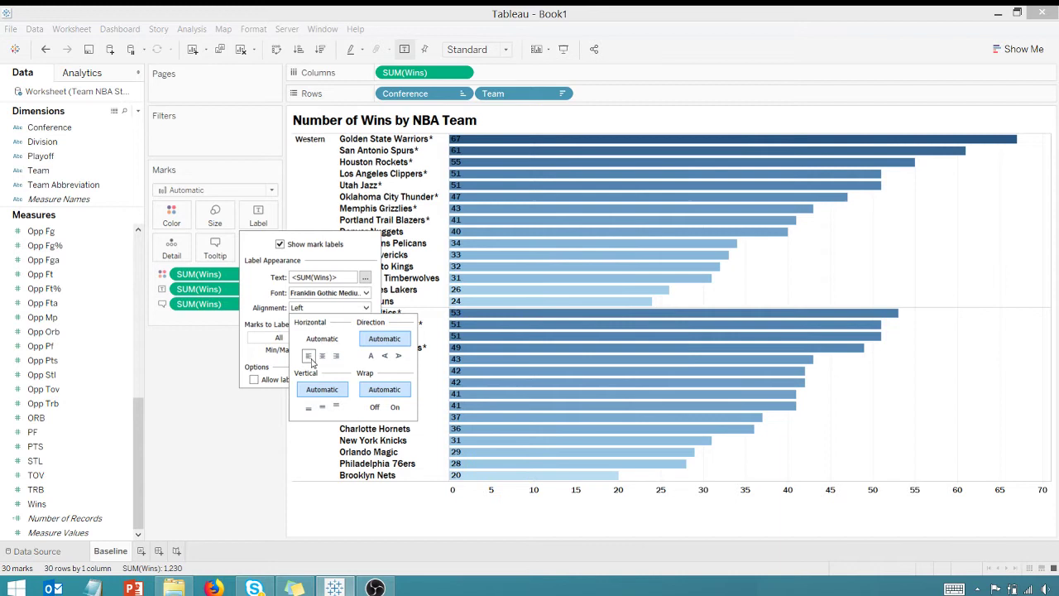
pyautogui.click(335, 356)
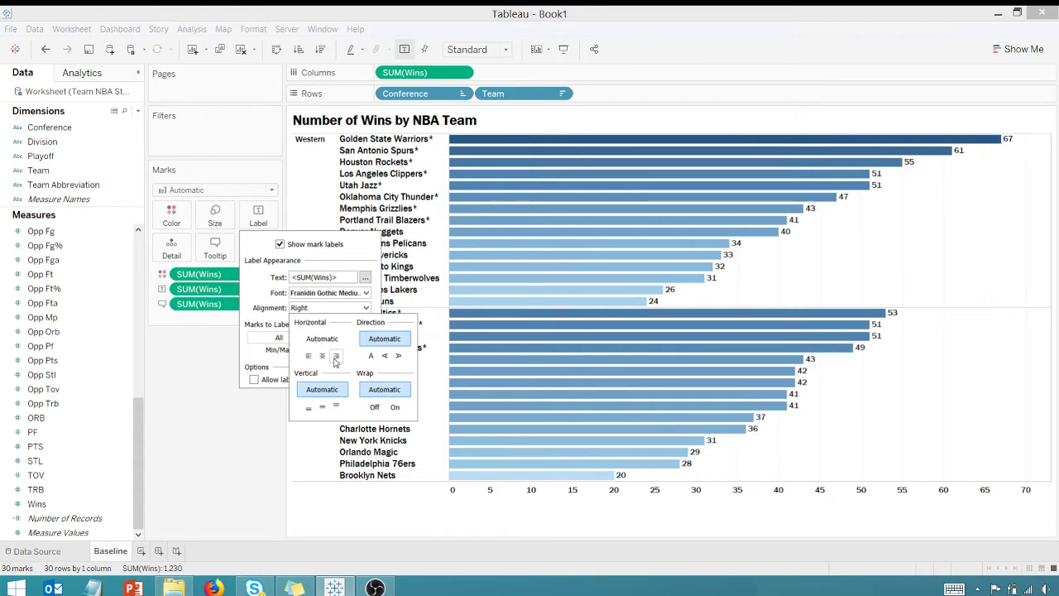
pyautogui.click(243, 438)
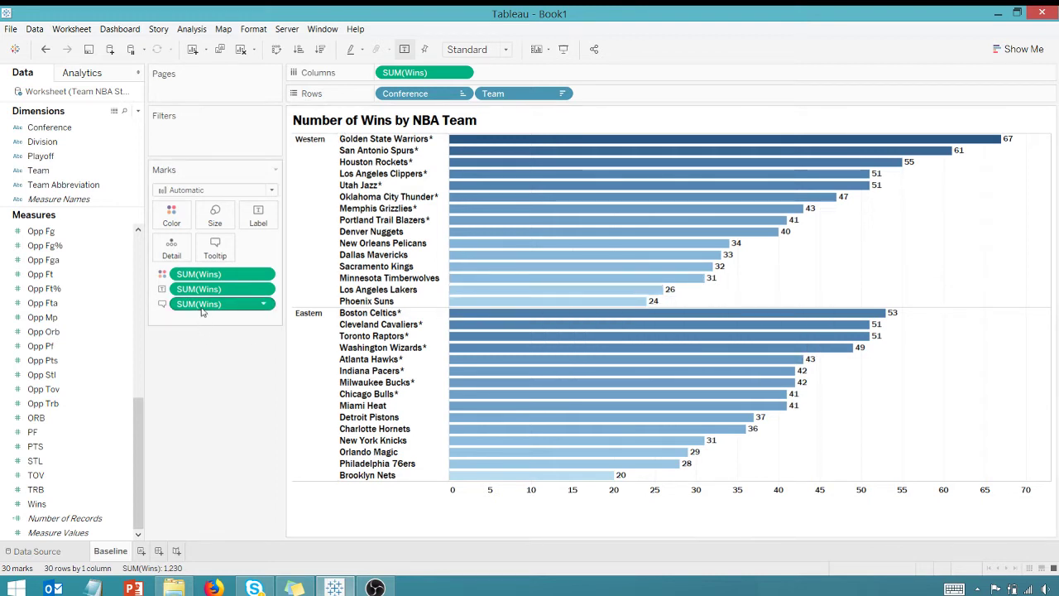
# - Remove the win labels and add a second SUM(Wins) on Columns as a dual axis
pyautogui.moveTo(206, 304); pyautogui.dragTo(208, 376)
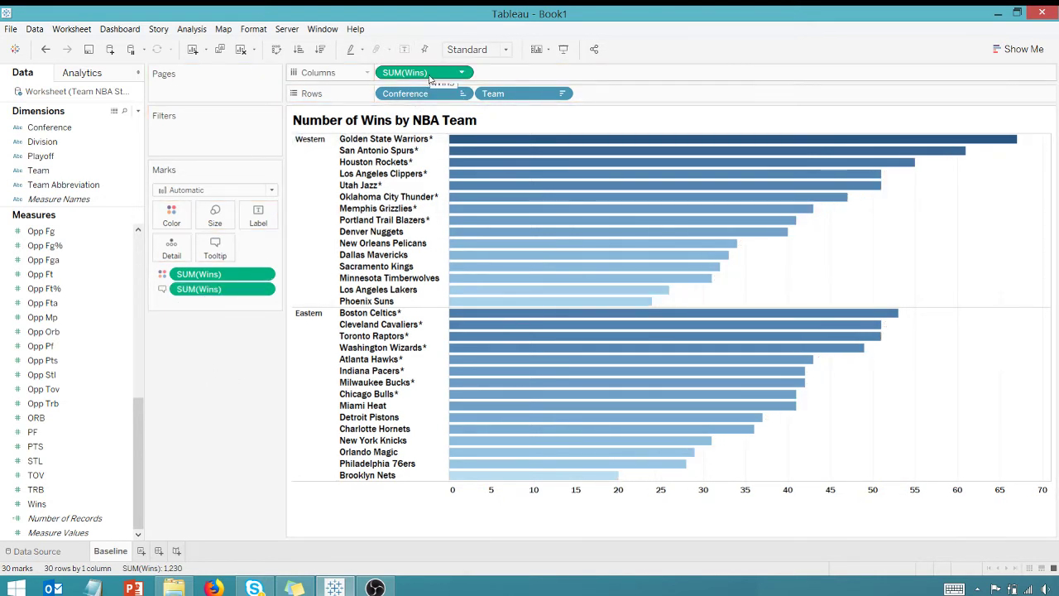
pyautogui.moveTo(430, 78); pyautogui.dragTo(540, 78)
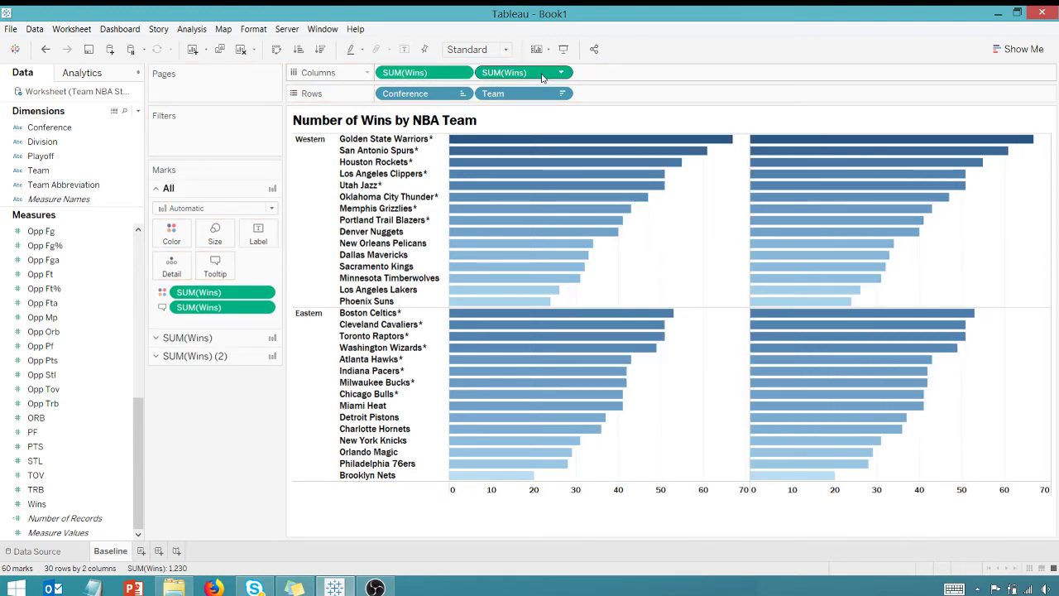
pyautogui.rightClick(542, 76)
pyautogui.click(579, 277)
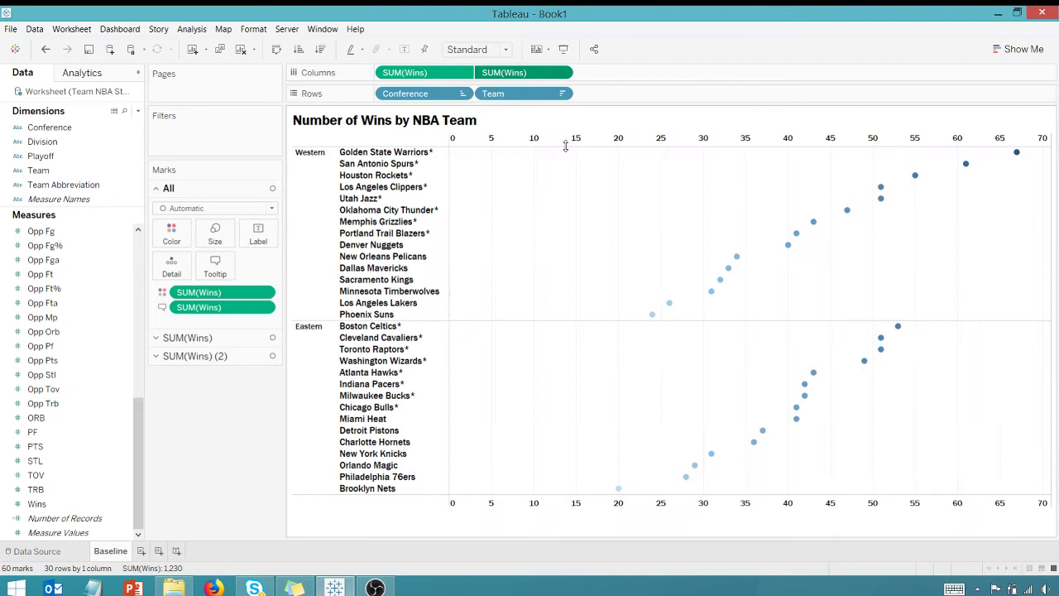
# - Synchronize the two Wins axes and hide the top axis header
pyautogui.rightClick(566, 146)
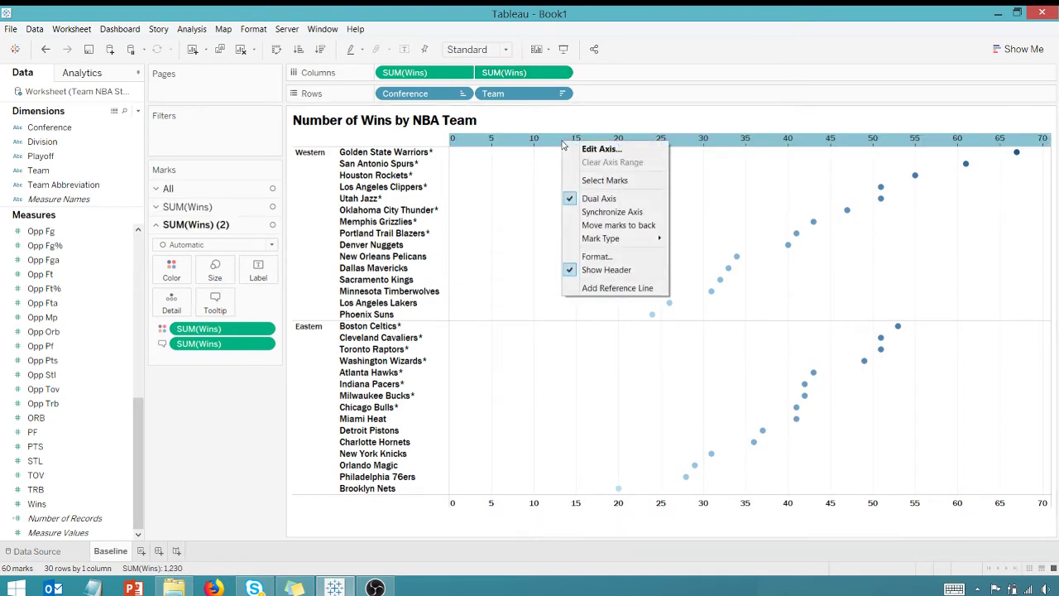
pyautogui.click(582, 213)
pyautogui.rightClick(563, 140)
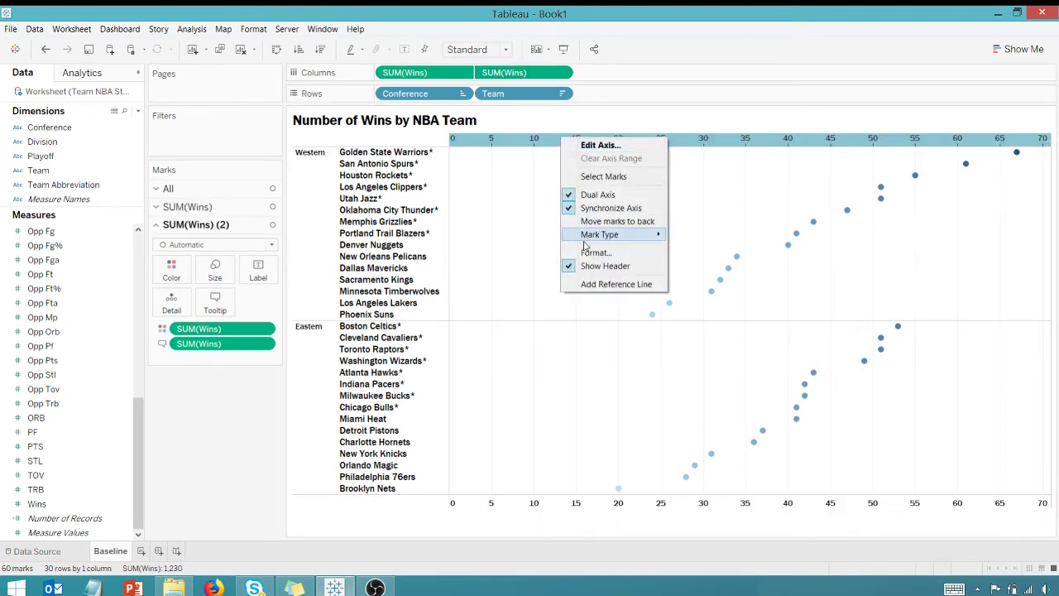
pyautogui.click(590, 267)
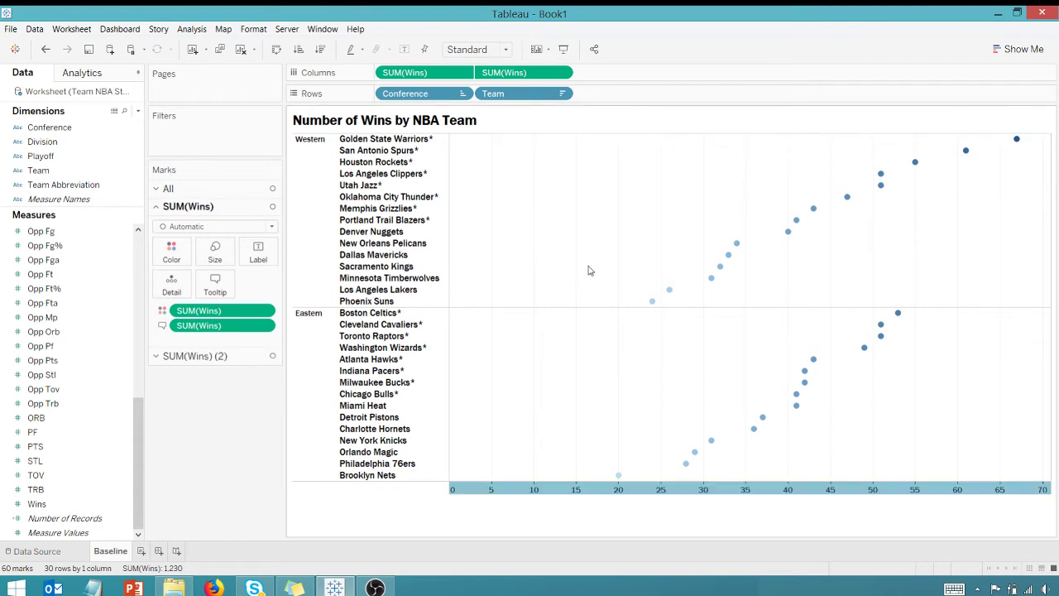
# - Set the SUM(Wins) (2) layer's mark type to Gantt Bar
pyautogui.click(197, 356)
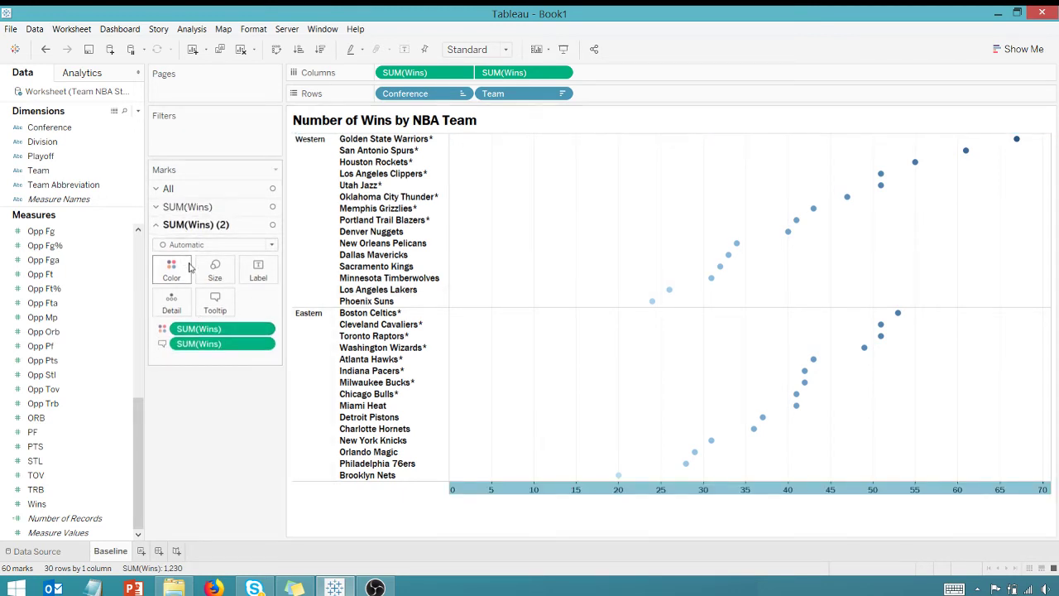
pyautogui.click(271, 245)
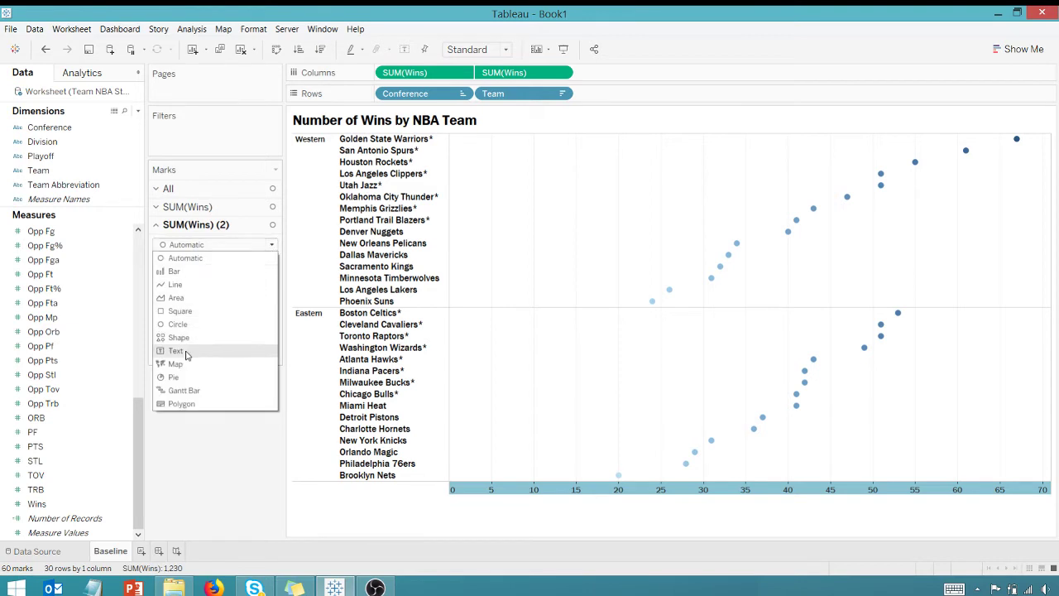
pyautogui.click(192, 391)
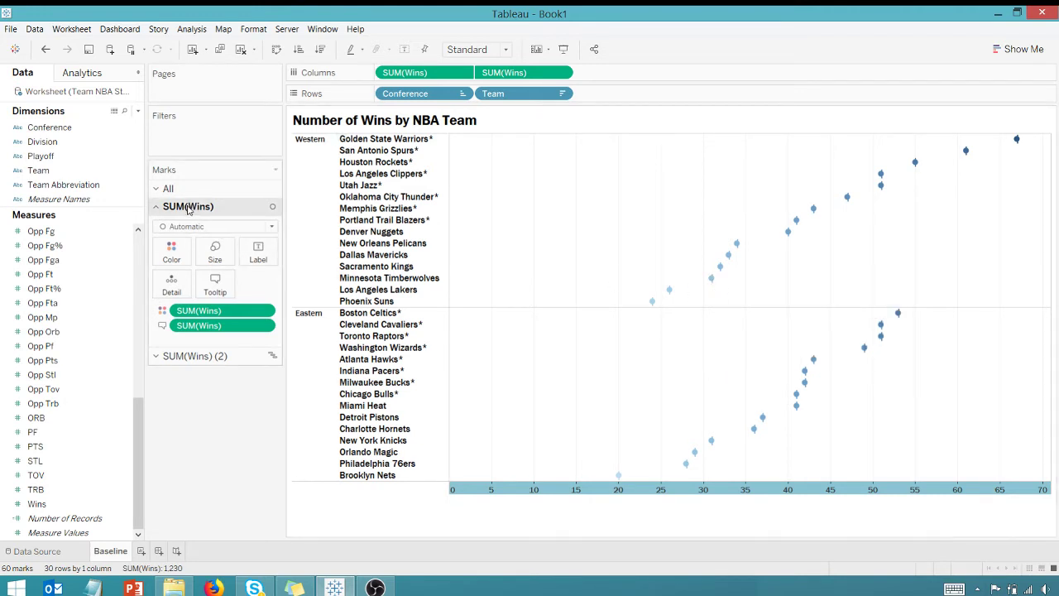
# - Set the first SUM(Wins) layer's mark type to Bar
pyautogui.click(271, 228)
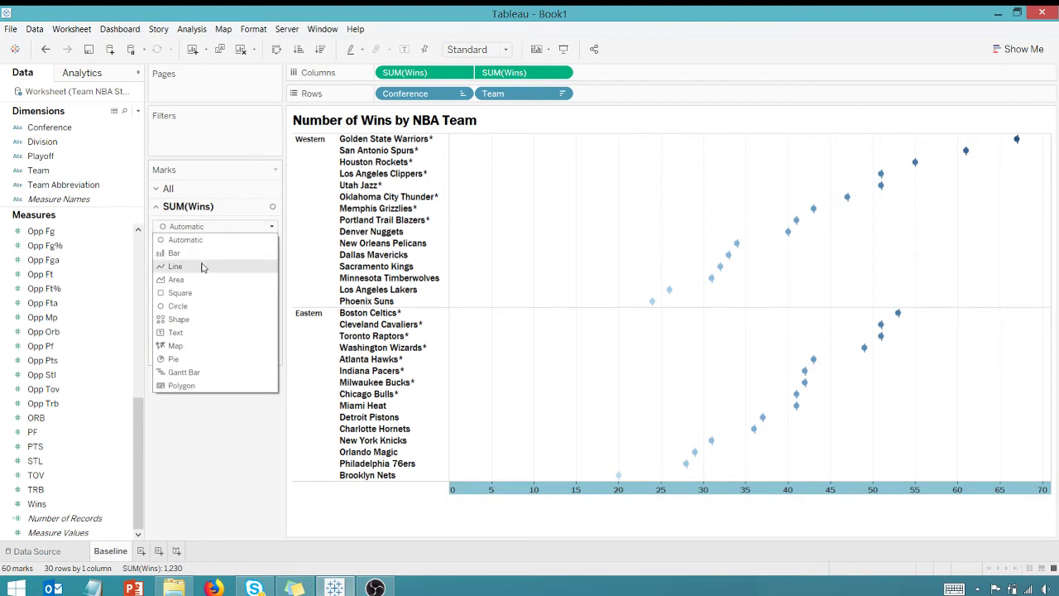
pyautogui.click(173, 253)
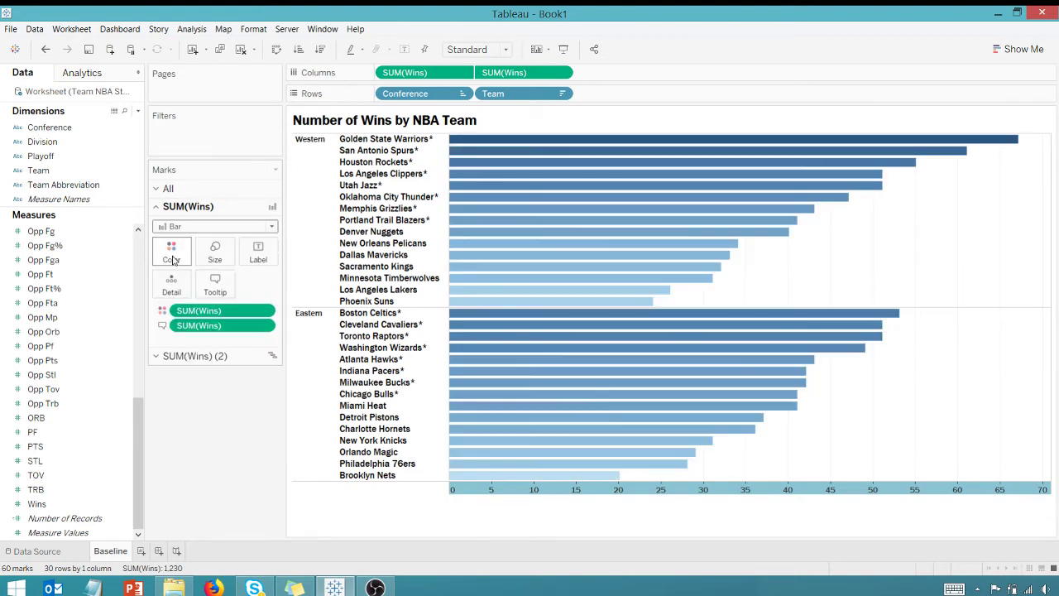
pyautogui.click(197, 352)
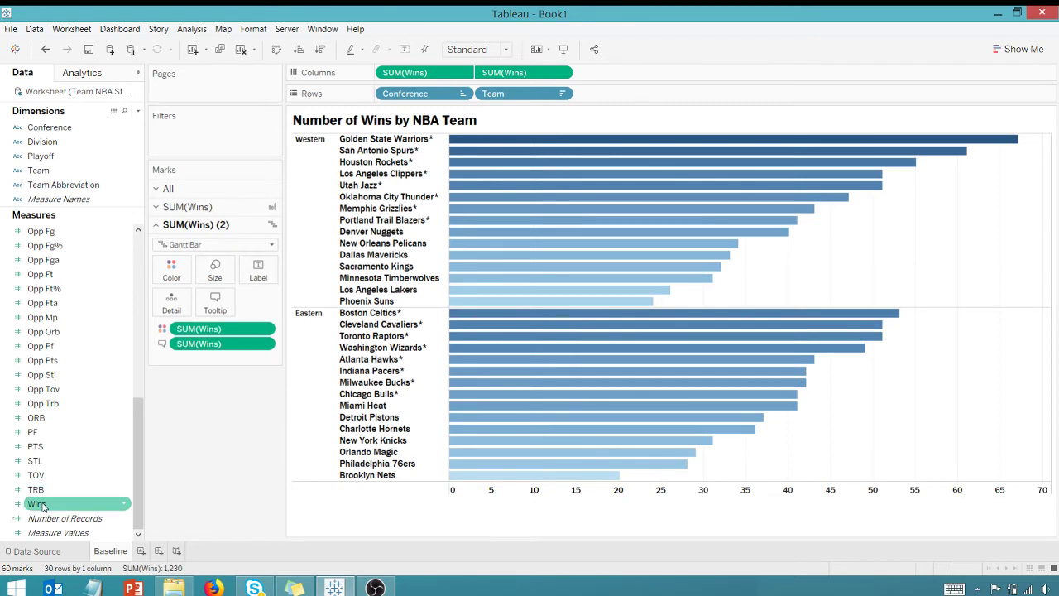
# - Label the SUM(Wins) (2) Gantt layer with Wins, horizontally left-aligned
pyautogui.moveTo(39, 506); pyautogui.dragTo(259, 274)
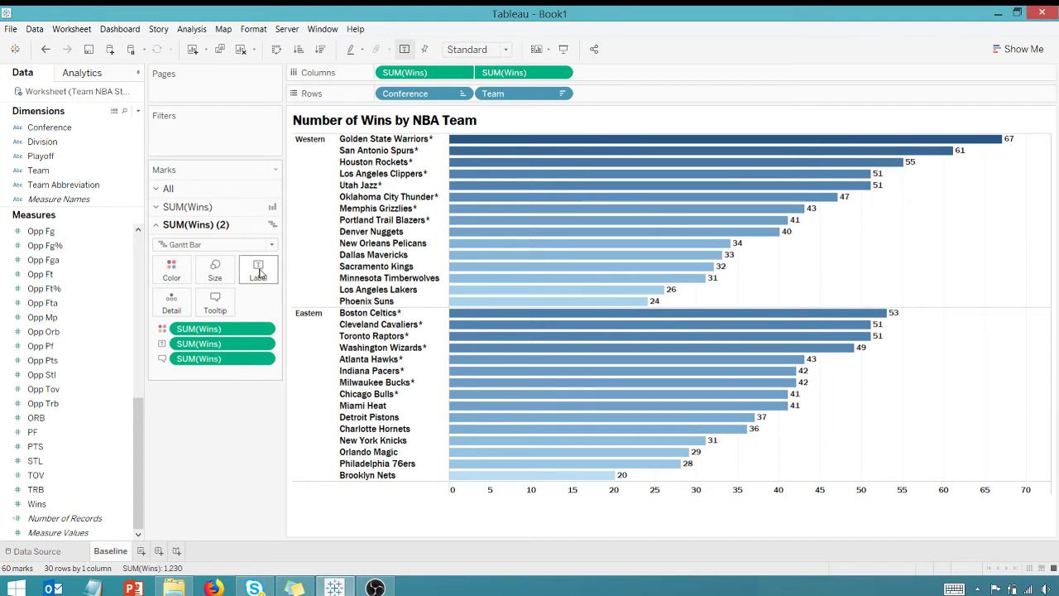
pyautogui.click(258, 271)
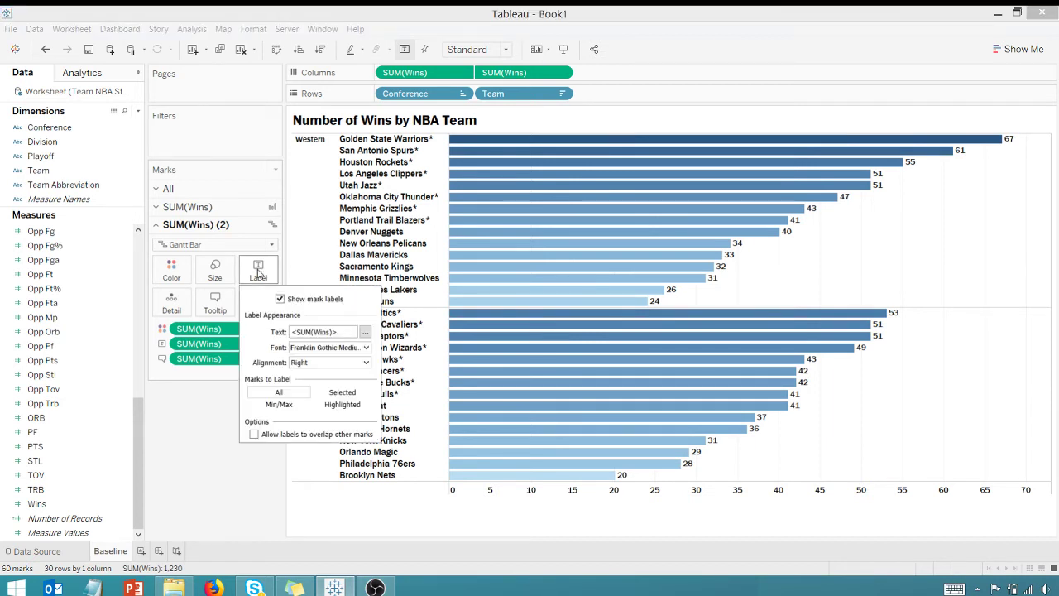
pyautogui.click(364, 363)
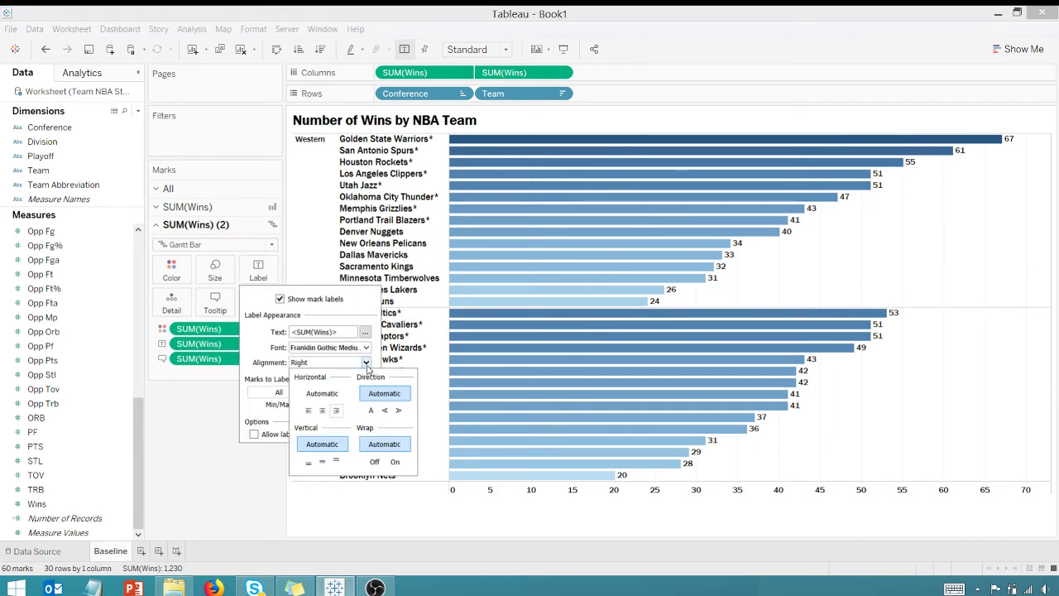
pyautogui.click(308, 409)
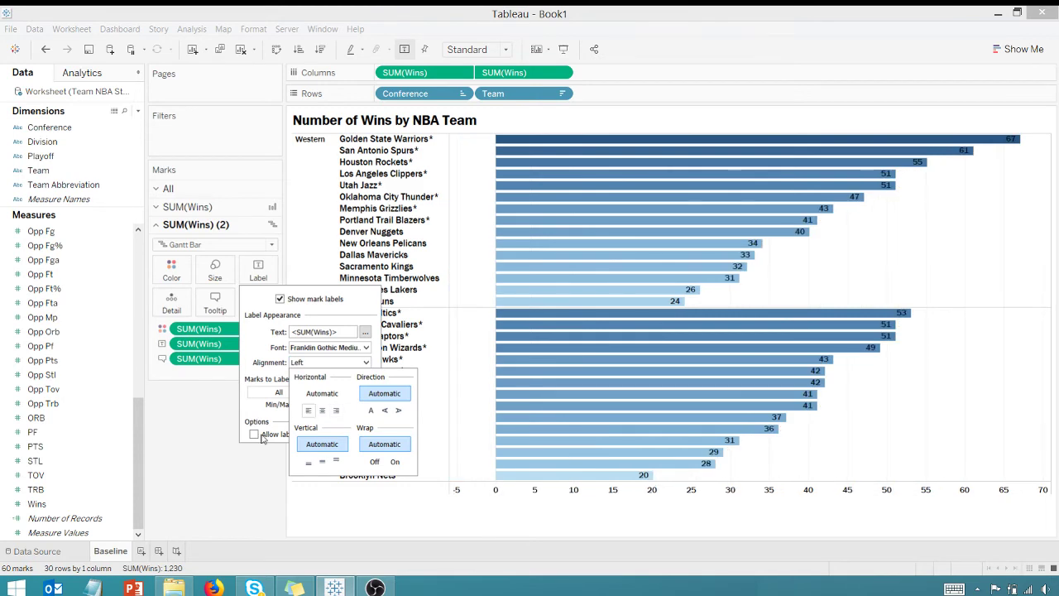
# - Make the <SUM(Wins)> label text white in Edit Label
pyautogui.click(257, 276)
pyautogui.click(365, 332)
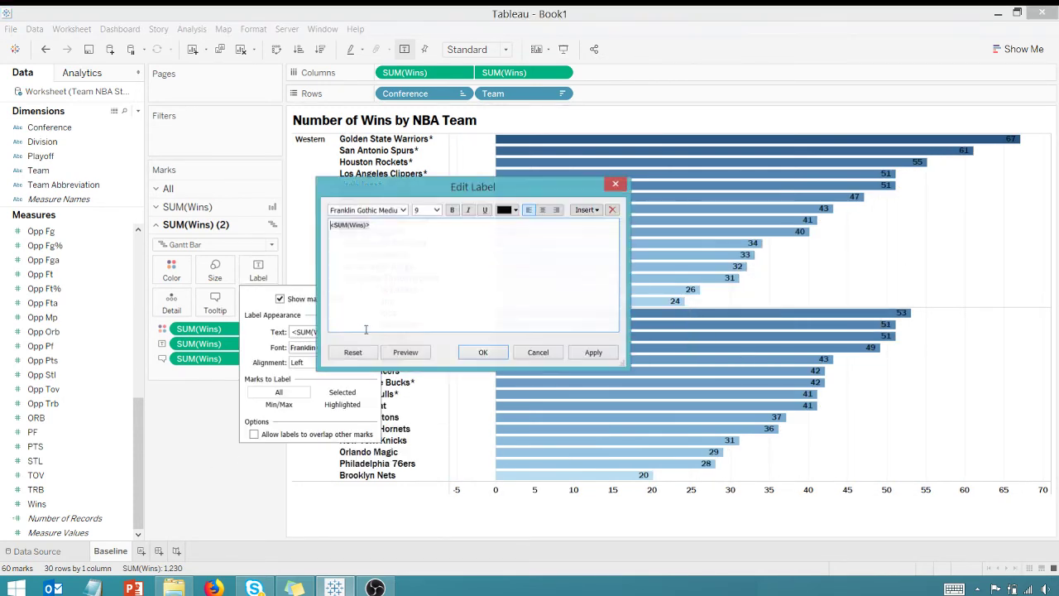
pyautogui.moveTo(378, 228); pyautogui.dragTo(324, 229)
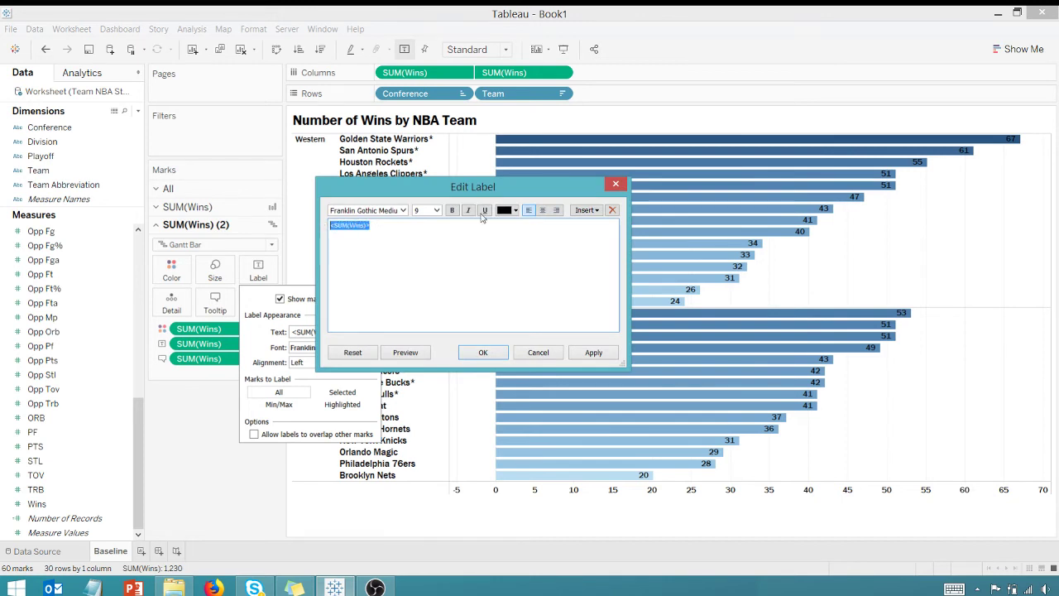
pyautogui.click(516, 210)
pyautogui.click(520, 224)
pyautogui.click(593, 354)
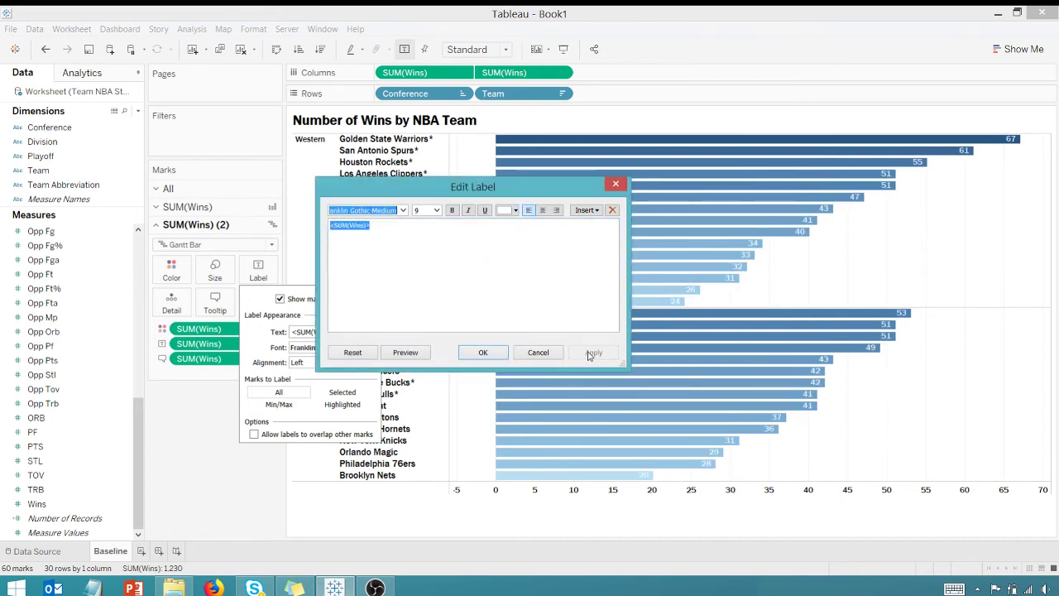
pyautogui.click(478, 353)
pyautogui.click(215, 451)
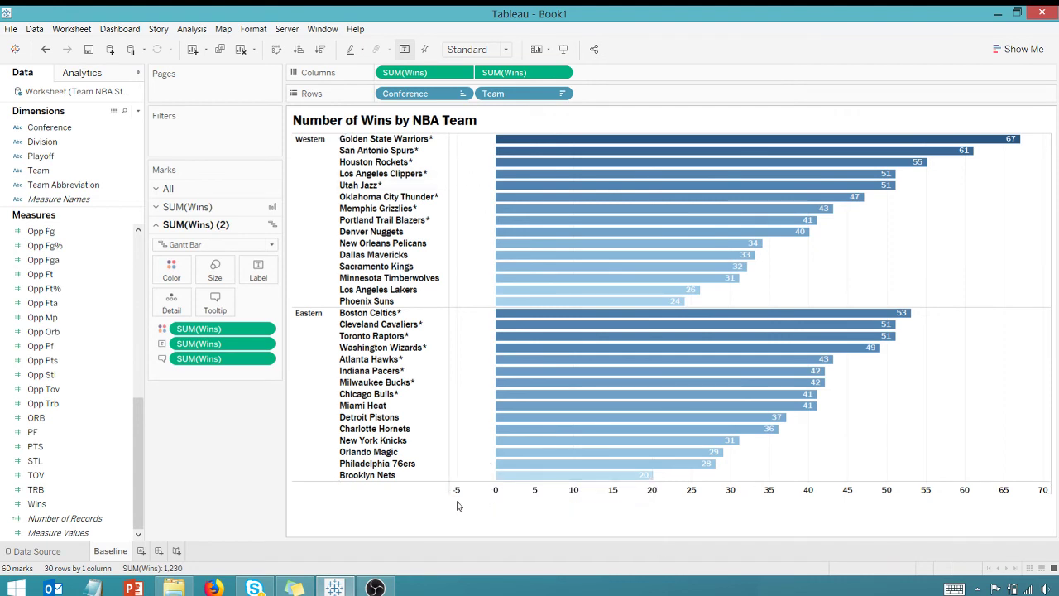
# - Give the bottom Wins axis a fixed range starting at 0
pyautogui.rightClick(483, 493)
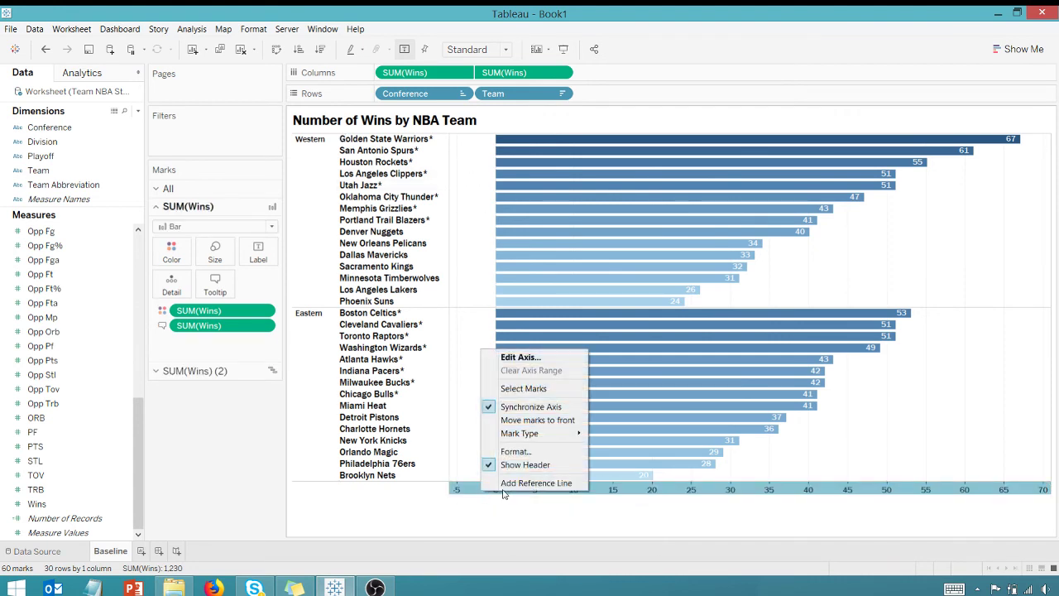
pyautogui.click(513, 357)
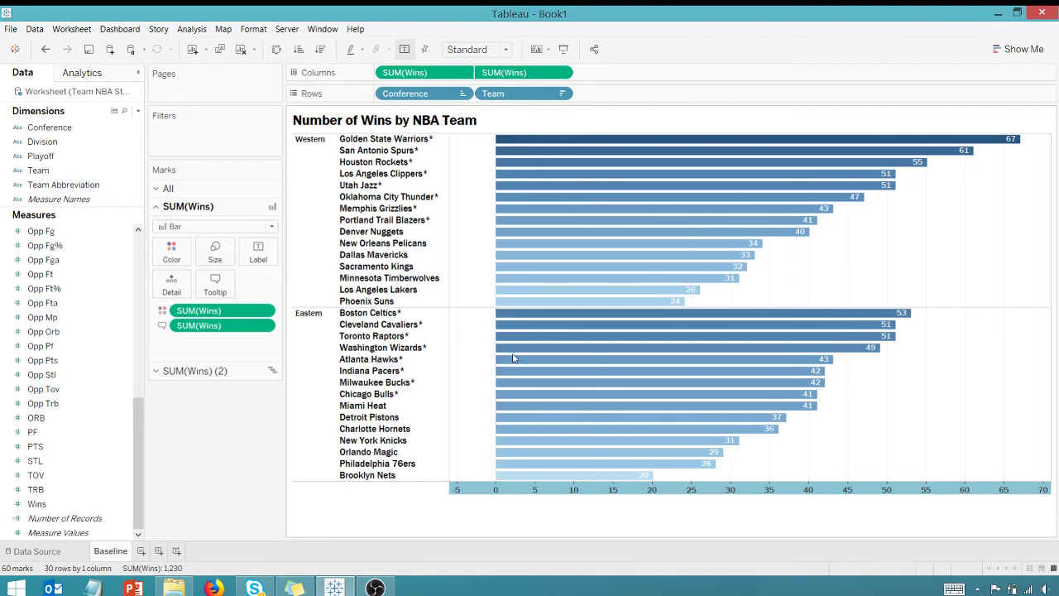
pyautogui.click(388, 235)
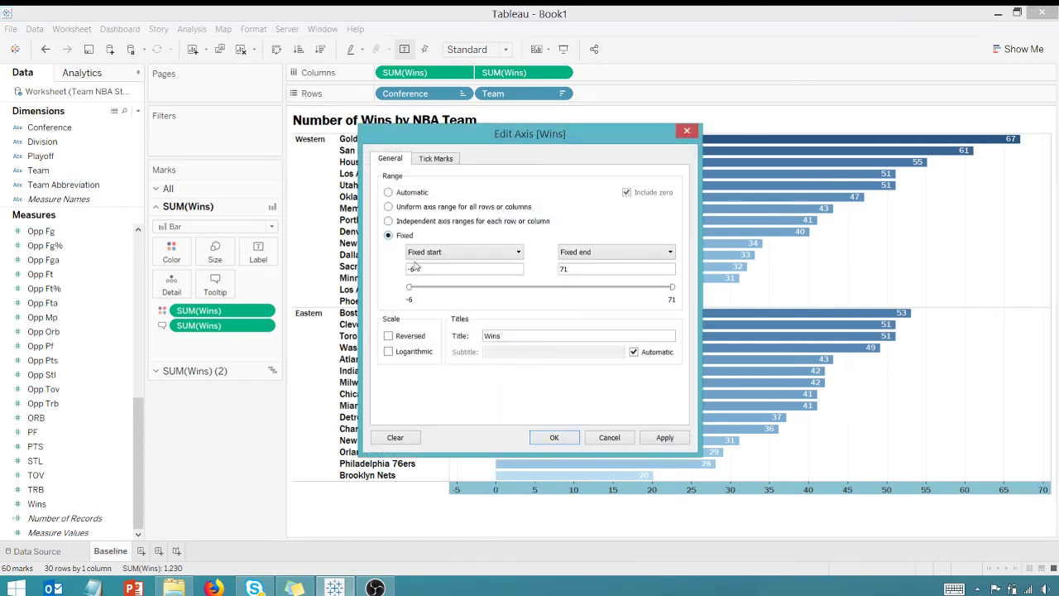
pyautogui.moveTo(417, 269); pyautogui.dragTo(406, 272)
pyautogui.write('0')
pyautogui.click(552, 436)
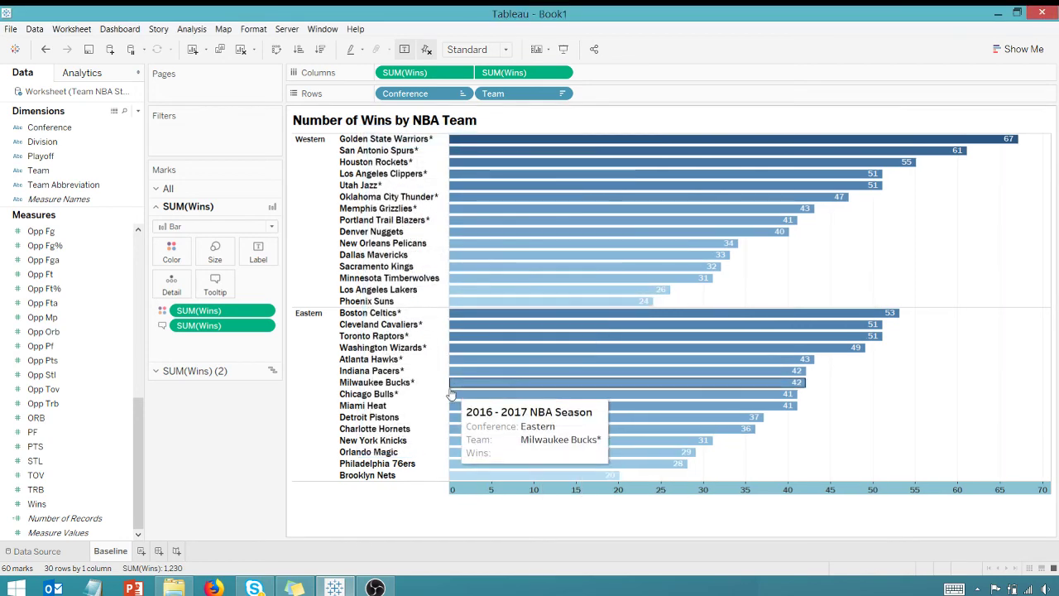